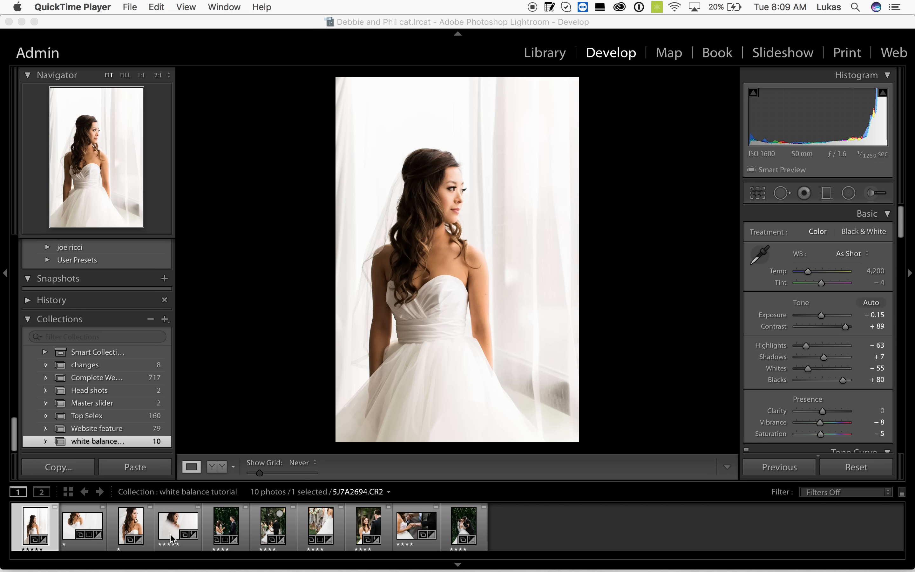
Set the first bride photo's white balance to Auto and refine it by sampling a neutral area on the white skirt
left_click(867, 254)
left_click(856, 262)
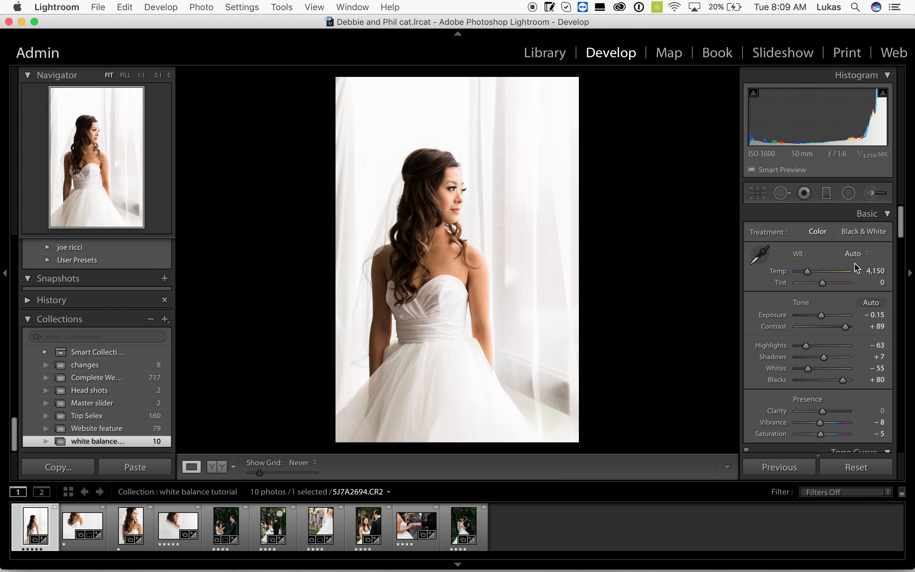
left_click(760, 255)
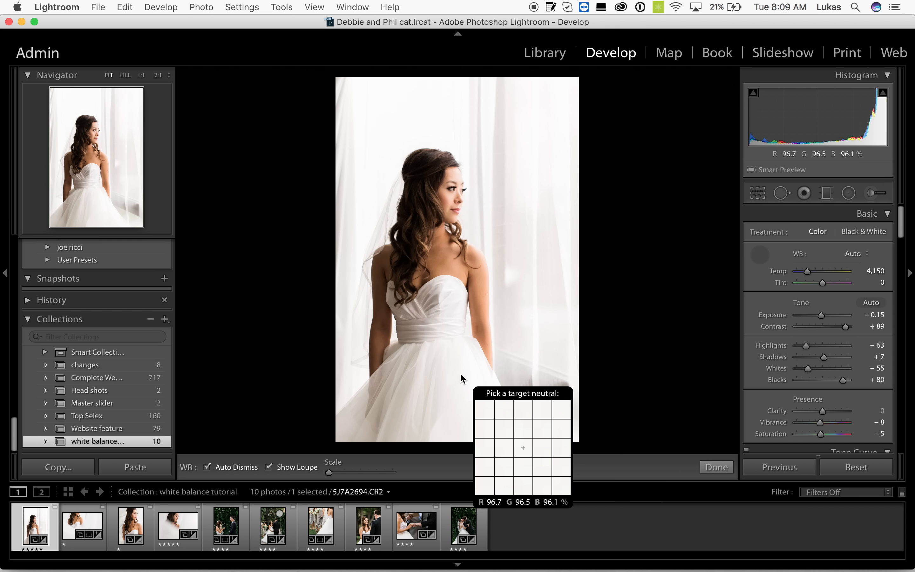
left_click(461, 378)
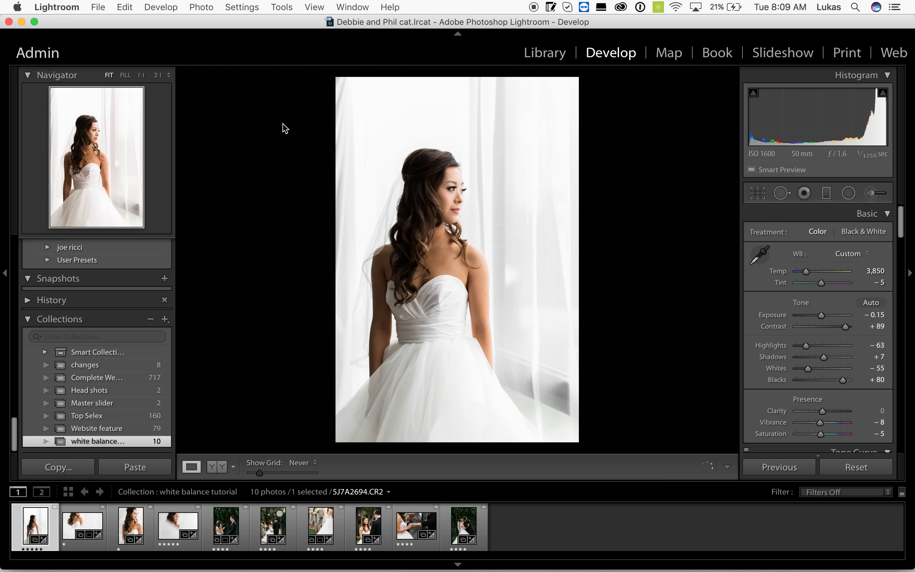
Warm the bride photo's white balance by setting Temp to 4,050 while inspecting her skin and dress at 1:1
left_click(140, 75)
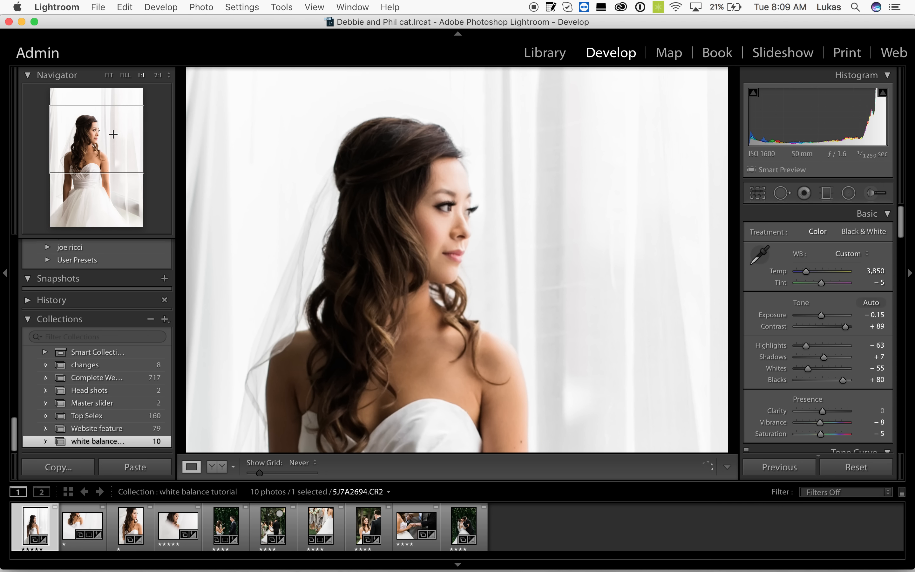
left_click_drag(112, 153, 112, 157)
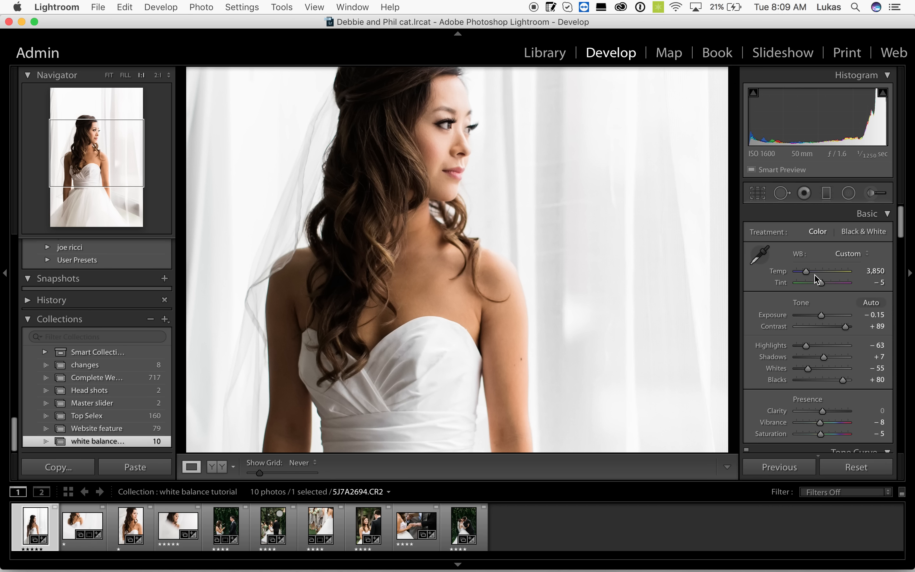
left_click_drag(806, 272, 808, 271)
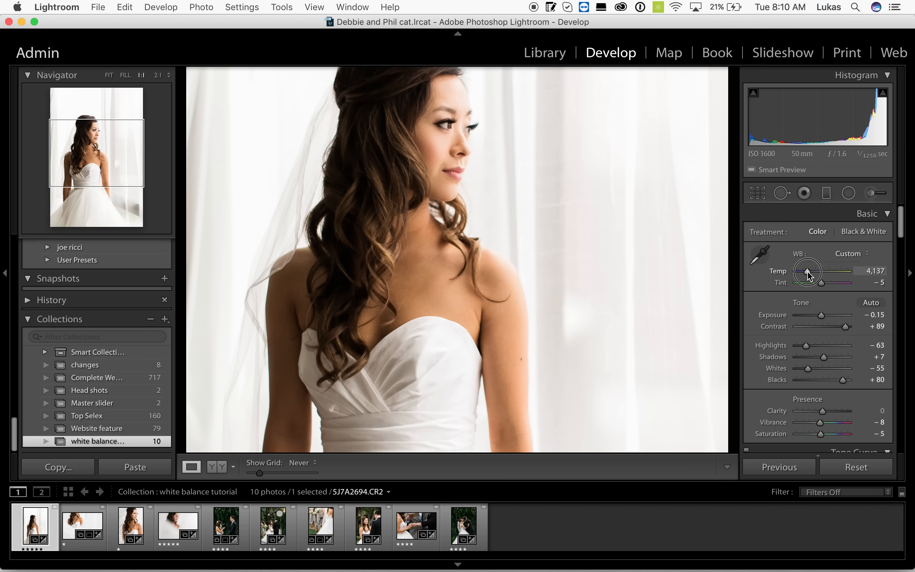
left_click_drag(808, 272, 808, 272)
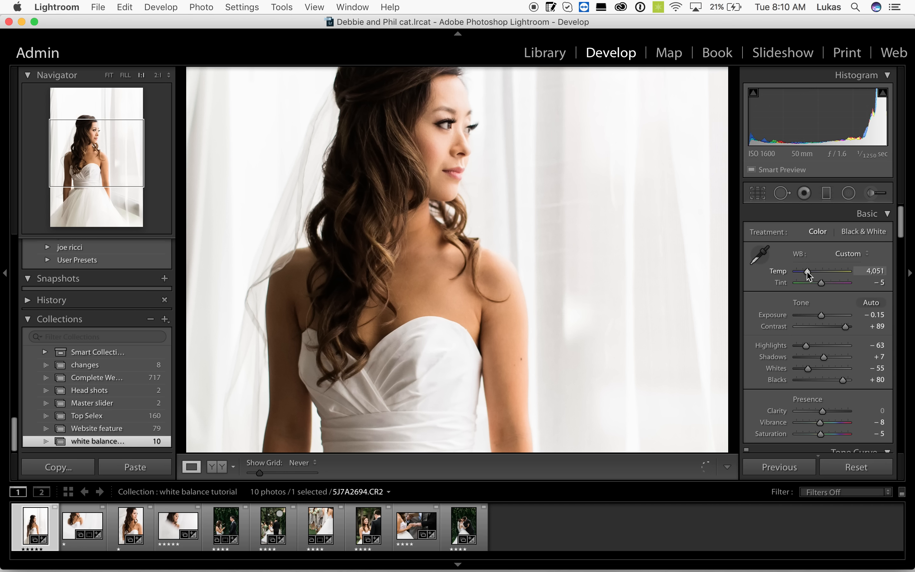
left_click(875, 270)
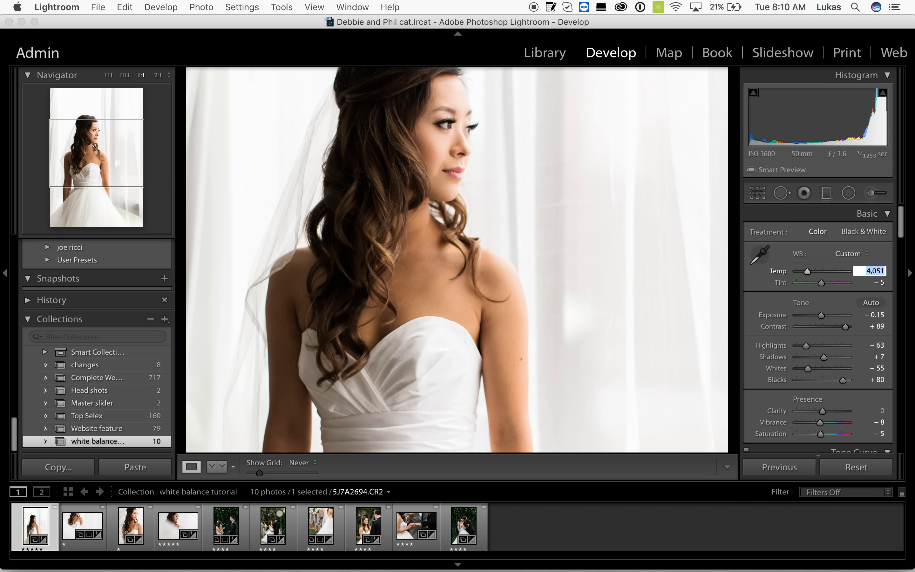
type("4050")
key("Return")
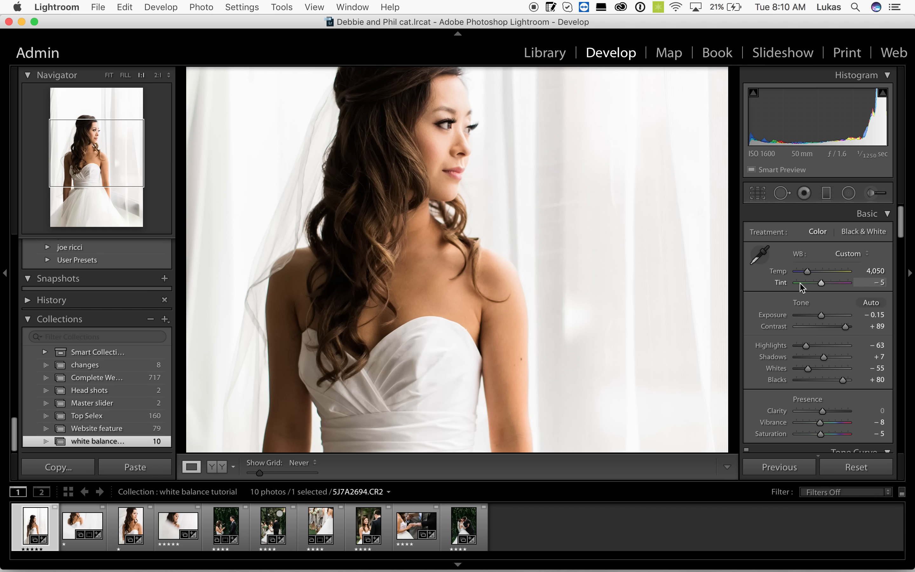
Test the bride photo's Tint towards magenta and green and set it to -4
left_click_drag(819, 284, 838, 286)
left_click(803, 285)
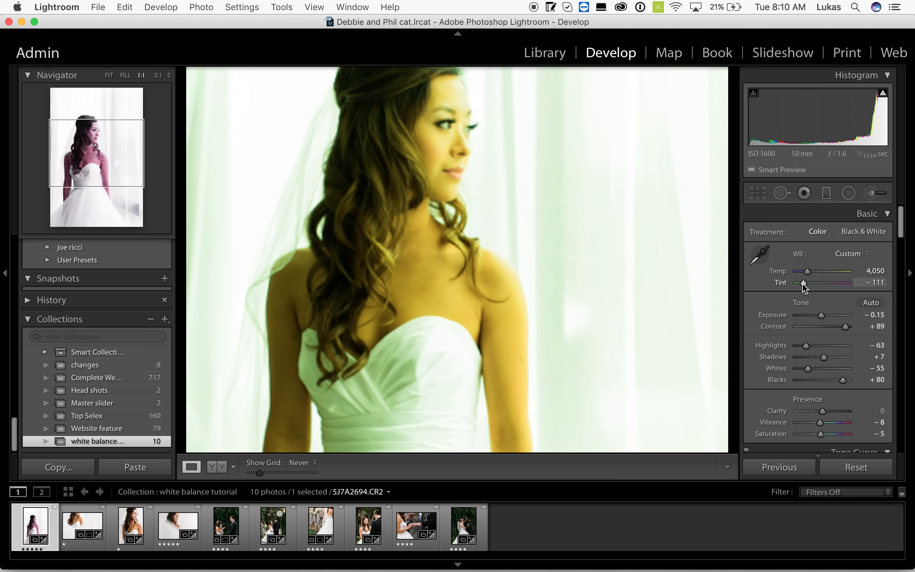
left_click(818, 283)
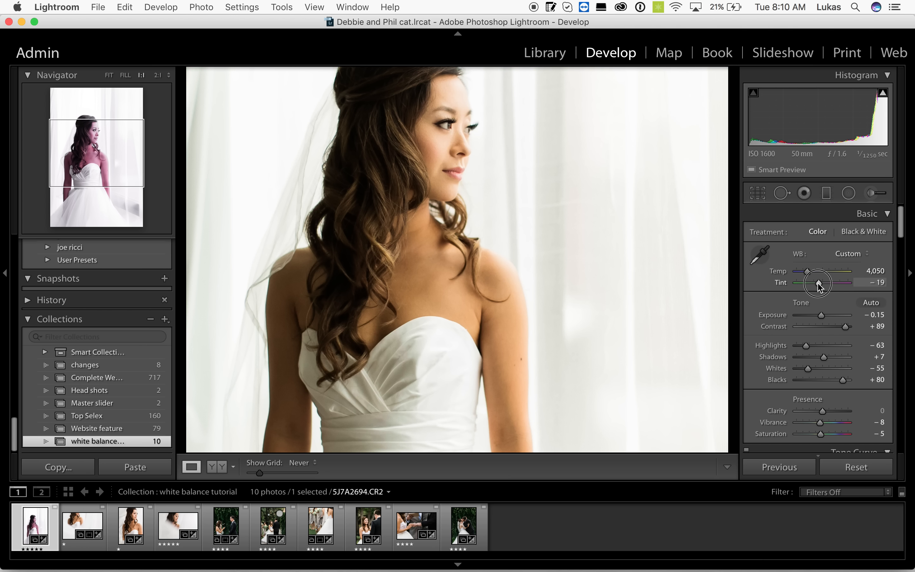
left_click_drag(818, 282, 817, 283)
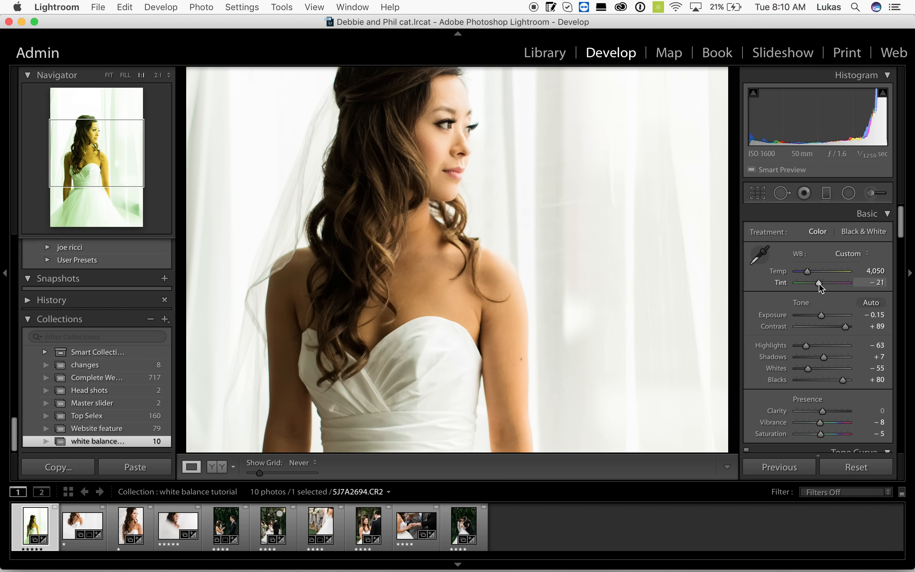
left_click(819, 284)
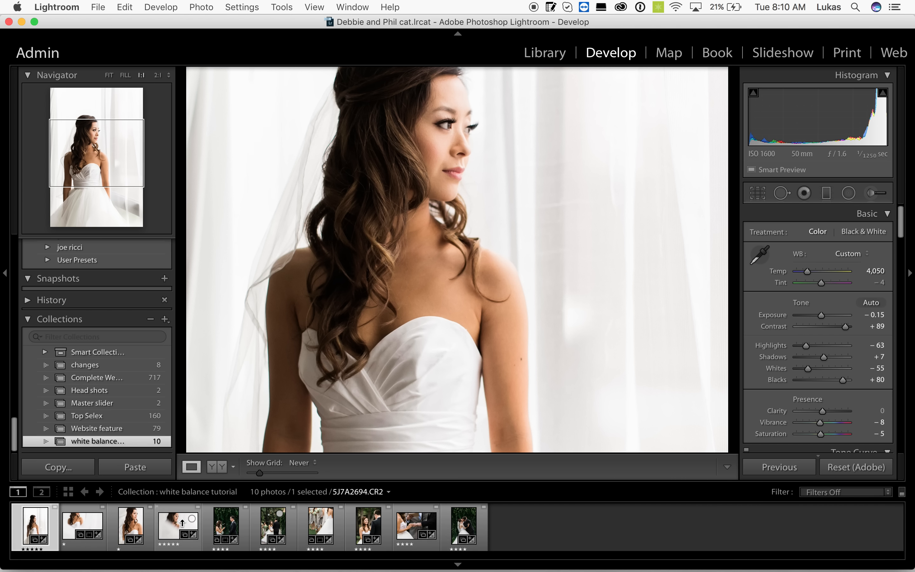
Synchronize only the White Balance setting from the first bride photo to the other three window-light bride photos
left_click(171, 524, "shift")
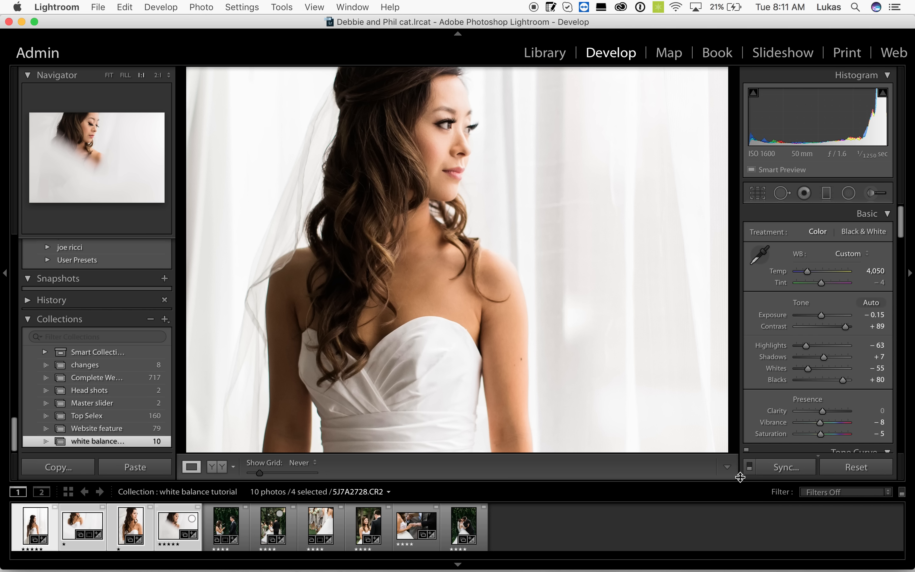
left_click(779, 469)
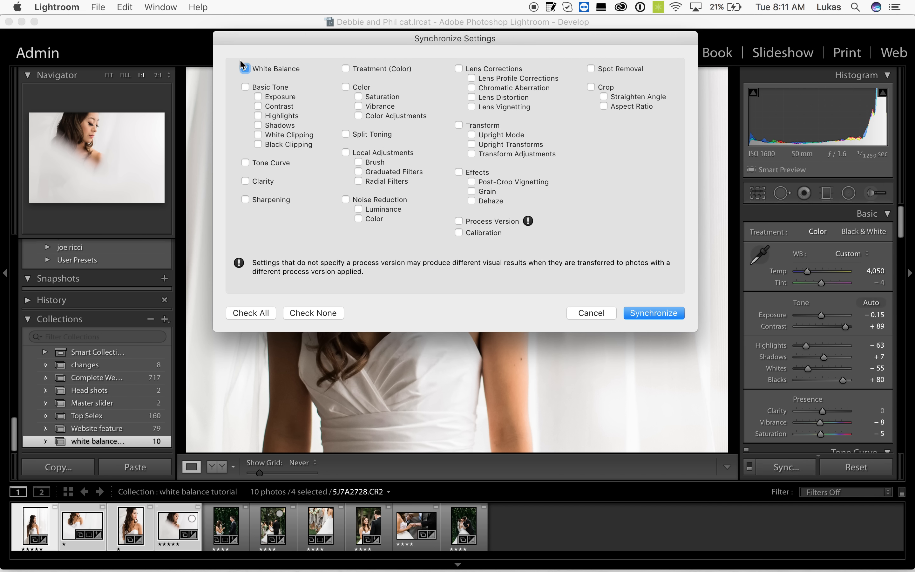
left_click(245, 69)
left_click(654, 313)
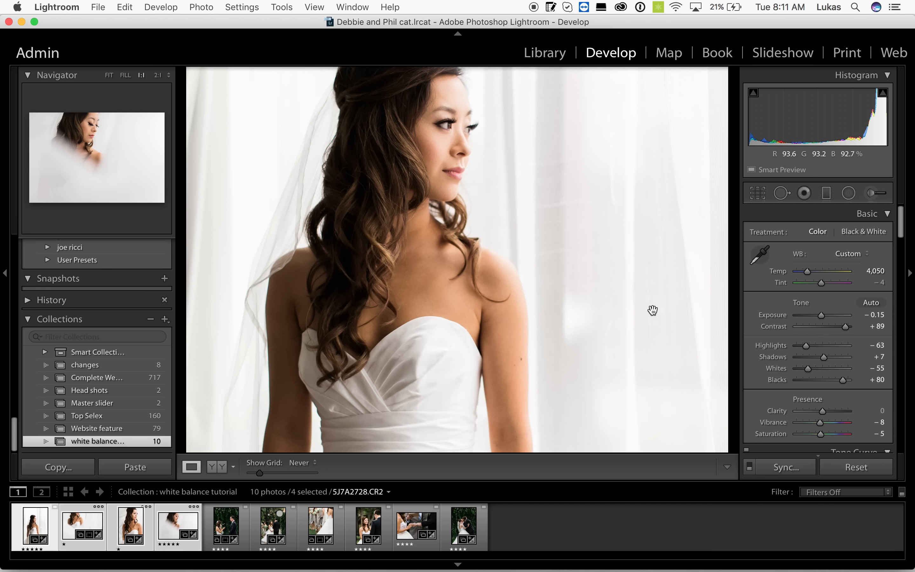
Review the white balance across the four bride photos one by one, fitting each whole image in view
left_click(221, 532)
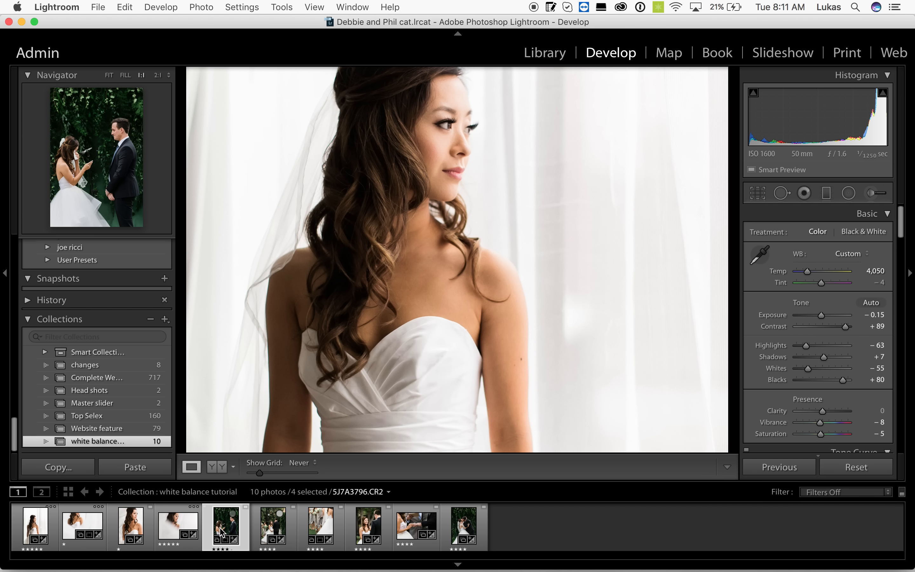
left_click(38, 527)
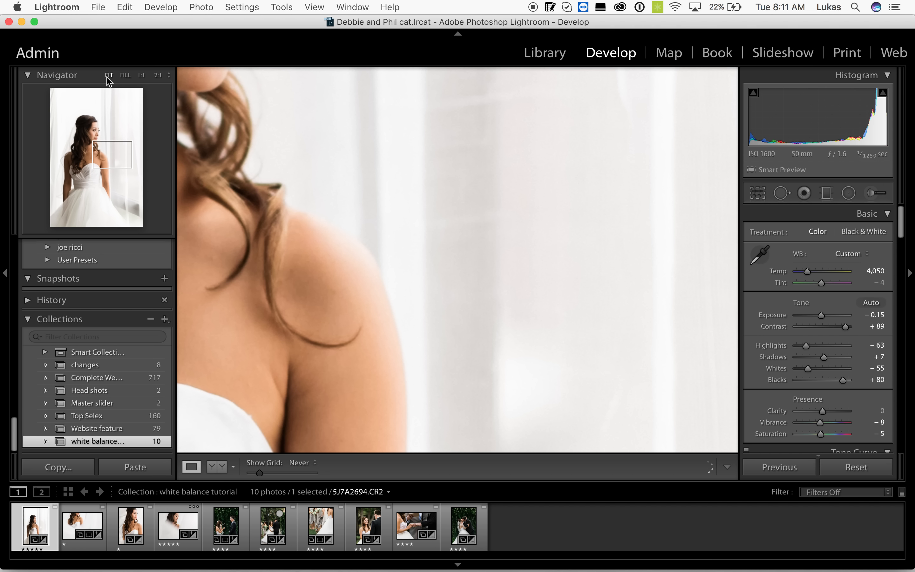
left_click(108, 76)
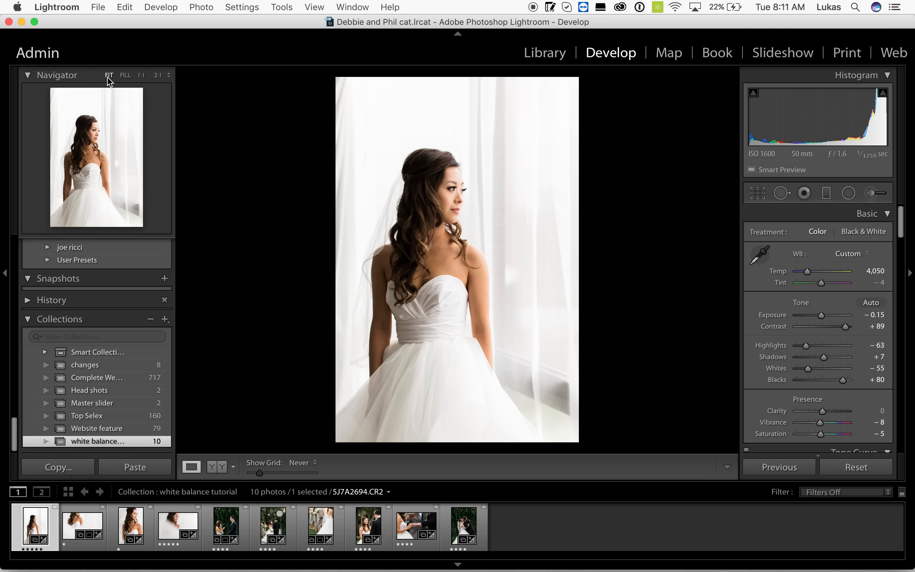
key("Right")
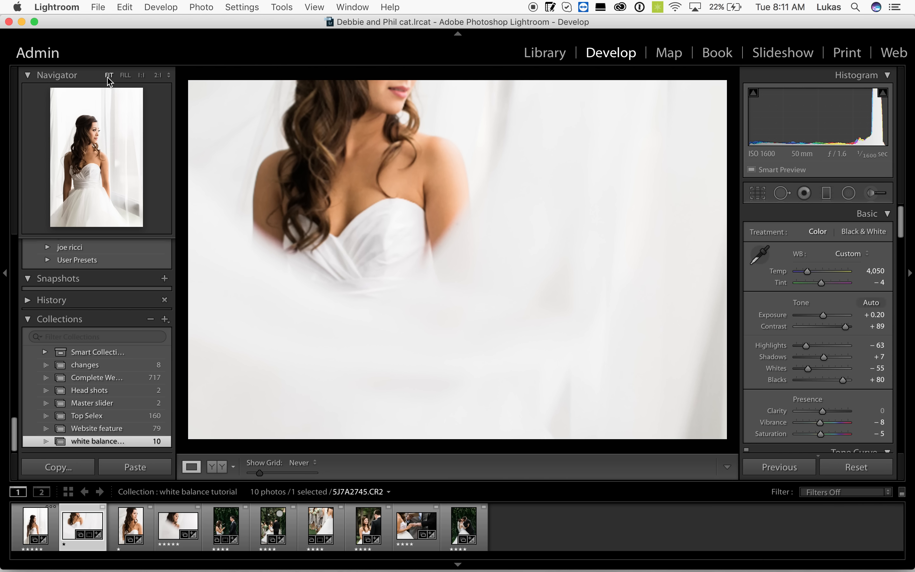
key("Right")
left_click(109, 75)
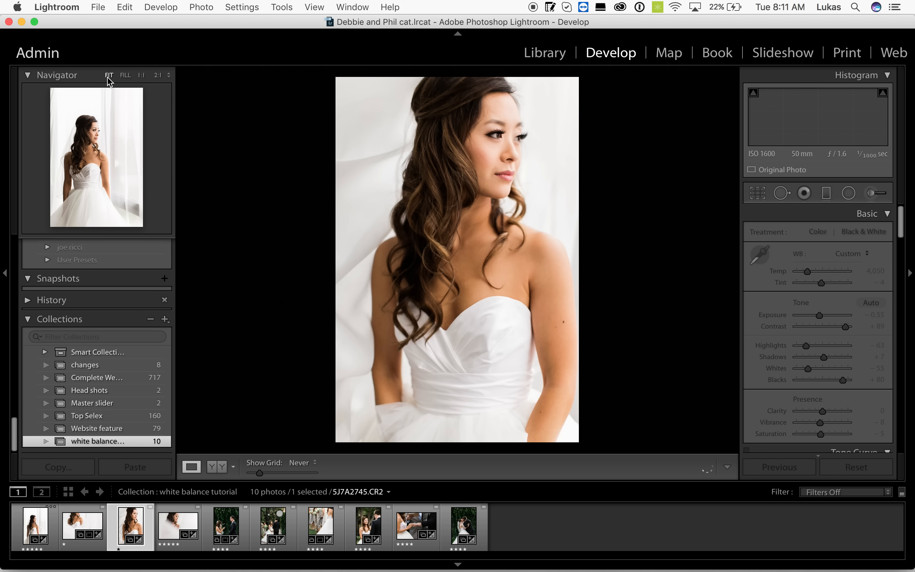
key("Right")
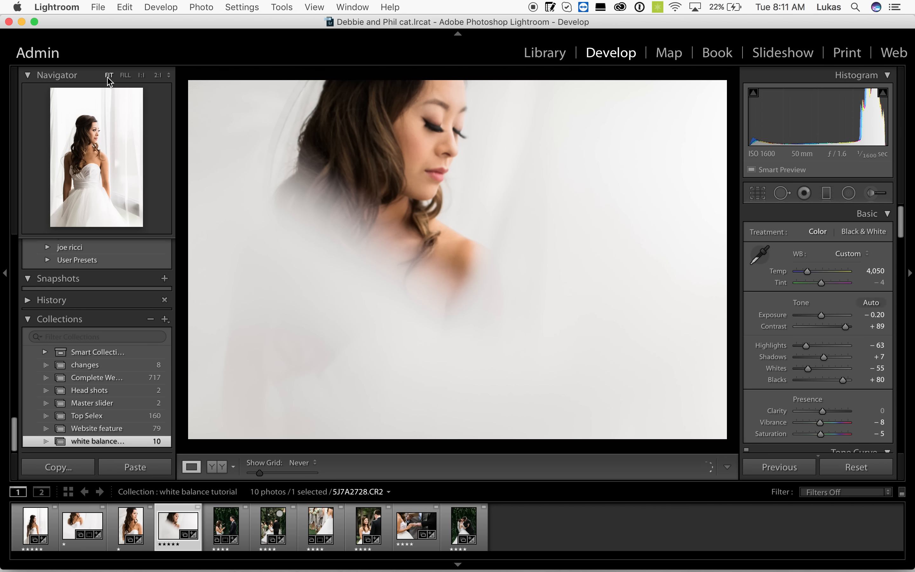
Set the white balance of ceremony photo 5J7A3796.CR2 to Auto and refine it by sampling a neutral on the bride's white skirt
left_click(223, 531)
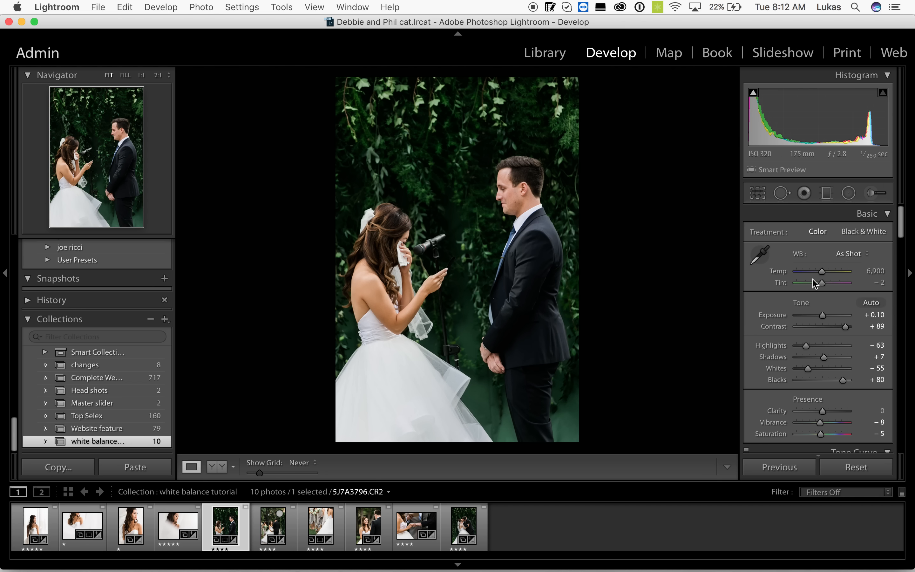
left_click(863, 255)
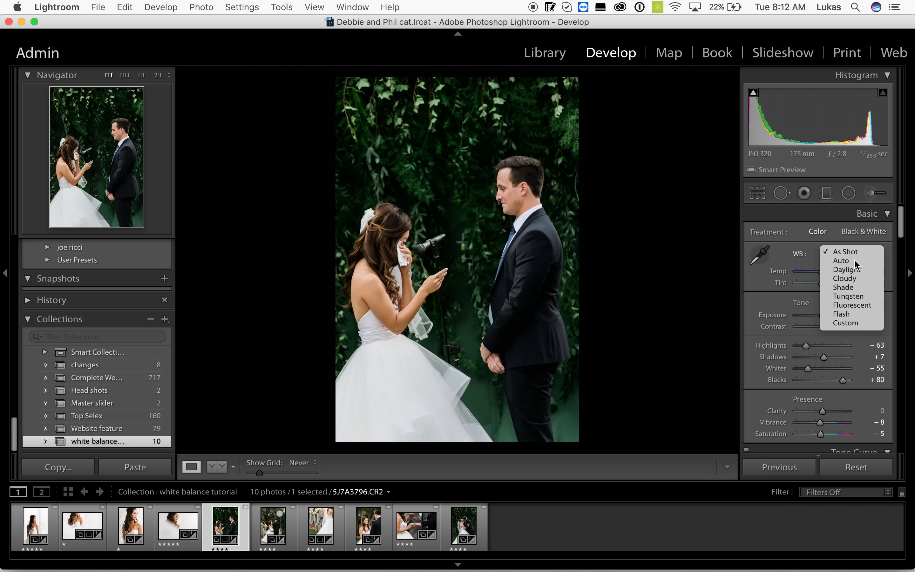
left_click(855, 260)
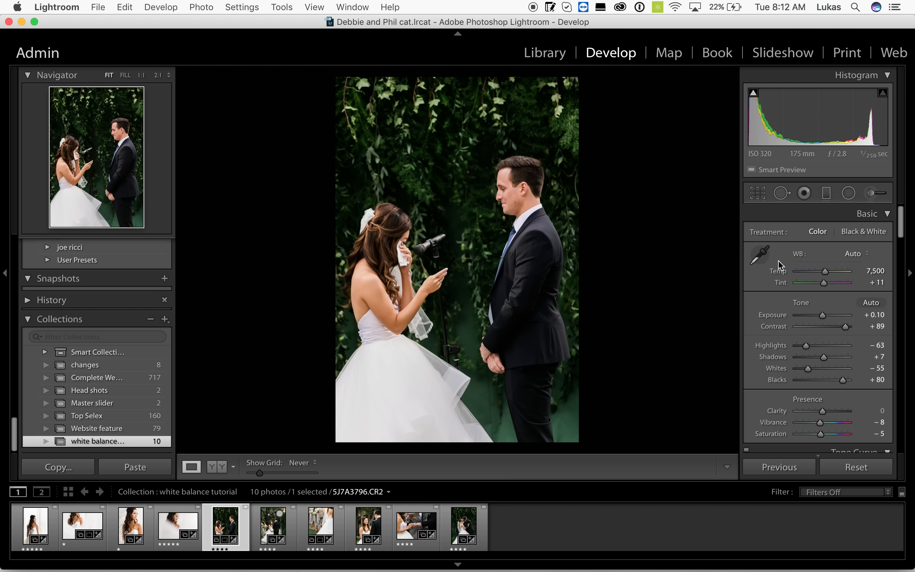
left_click(759, 255)
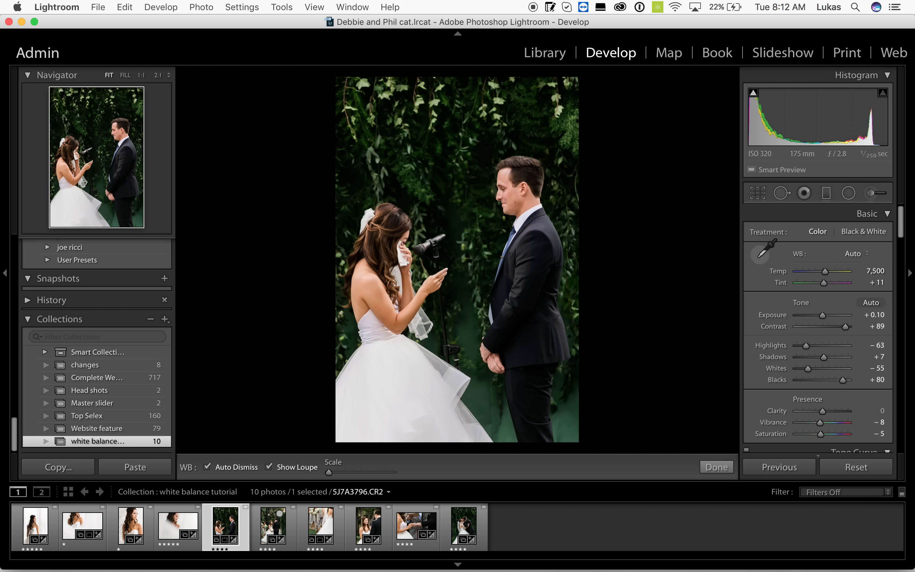
left_click(400, 381)
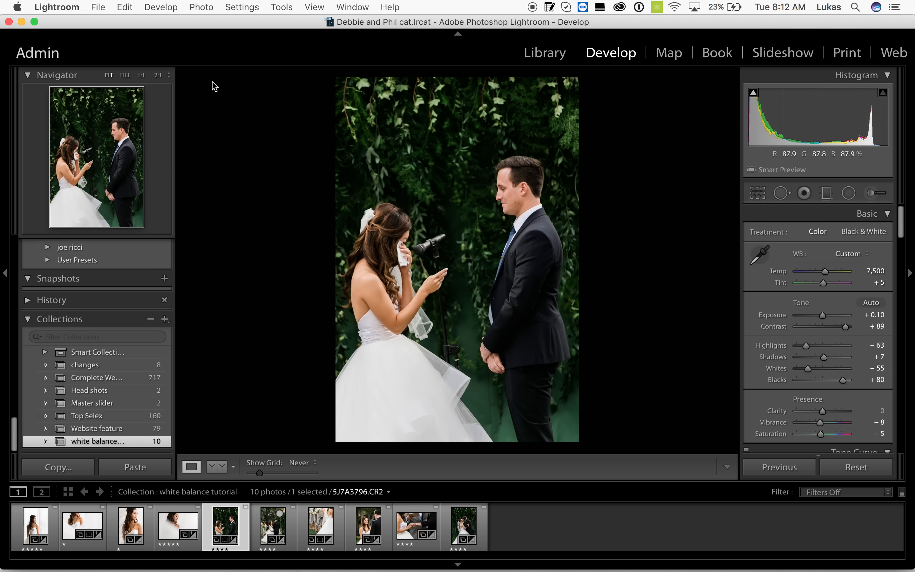
Try warmer temperatures on the ceremony photo while inspecting the bride's arm and dress at 2:1, and return Temp to 7,500
left_click(141, 75)
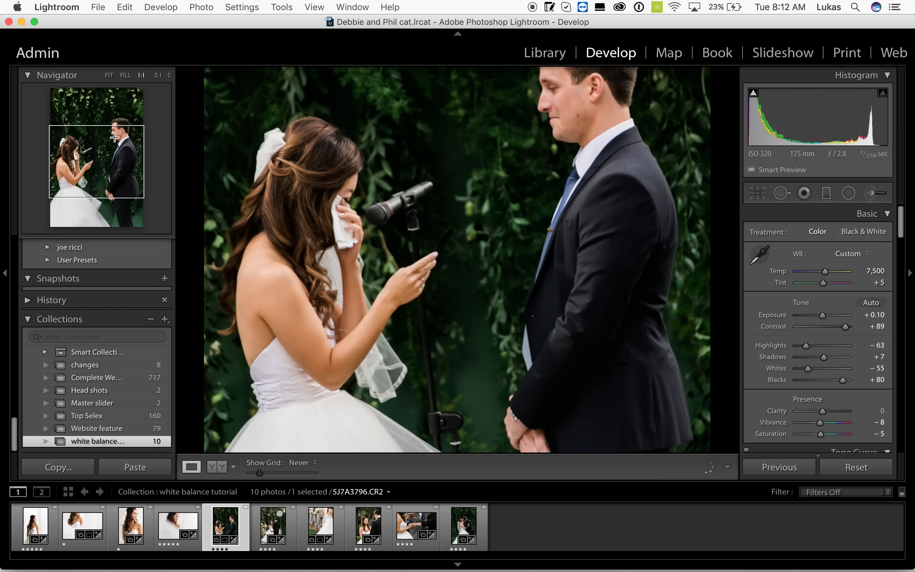
left_click(158, 76)
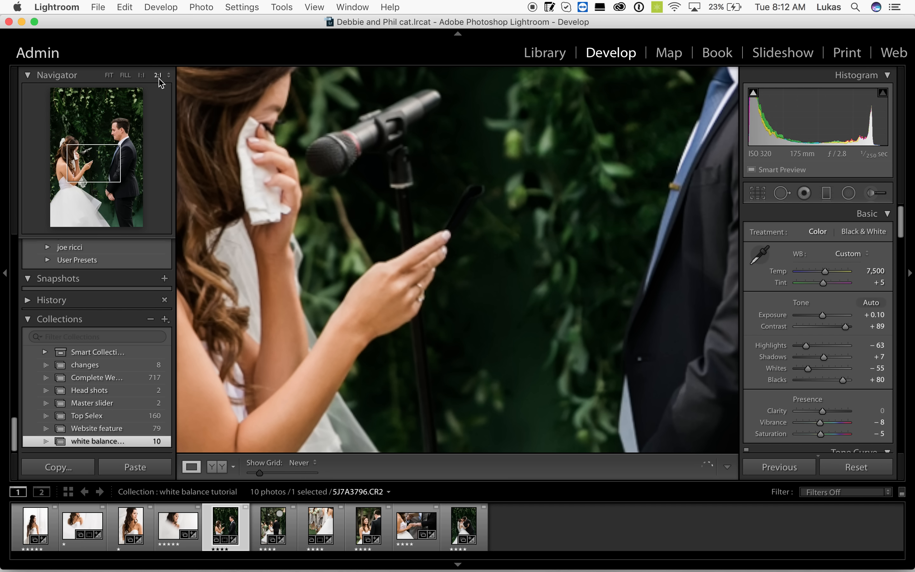
left_click_drag(92, 167, 77, 175)
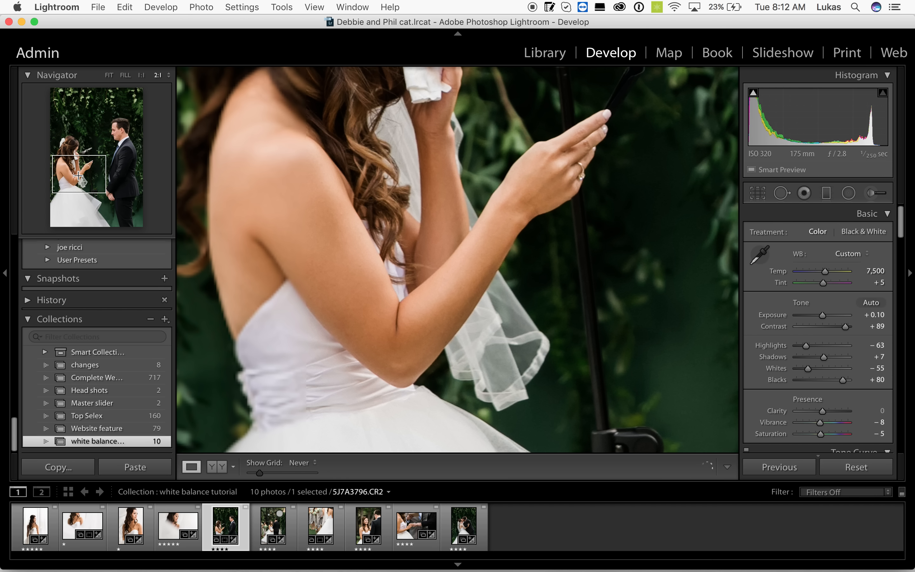
left_click(826, 272)
left_click_drag(825, 273, 825, 272)
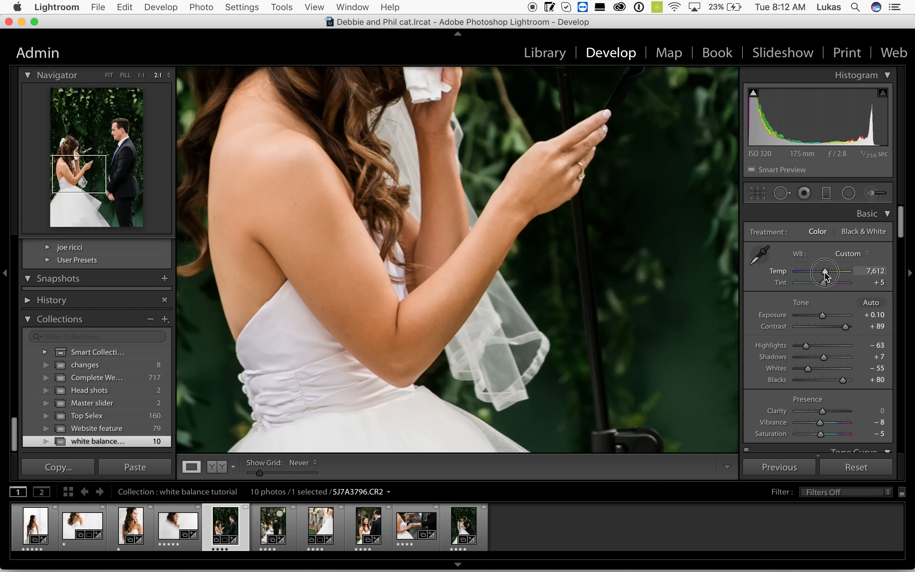
left_click_drag(825, 272, 825, 273)
left_click(876, 272)
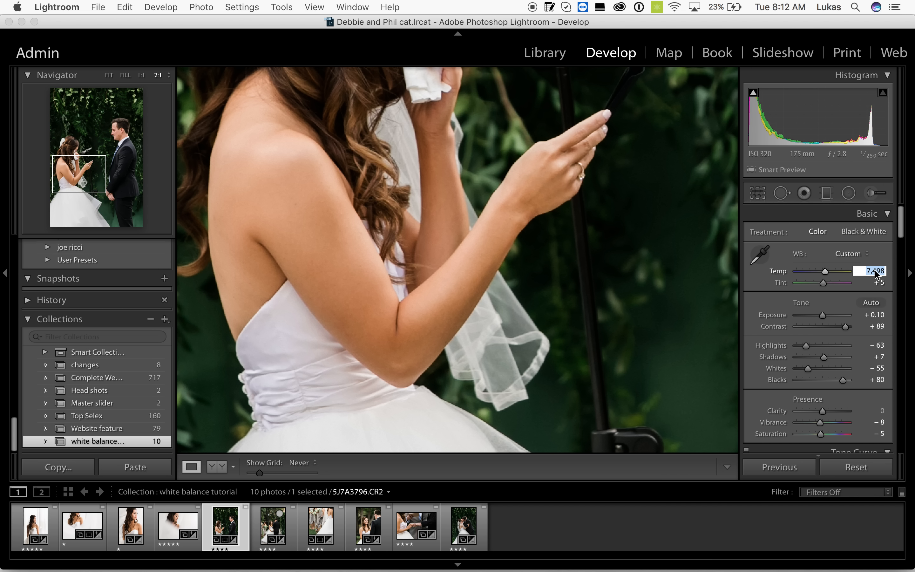
type("7500")
key("Return")
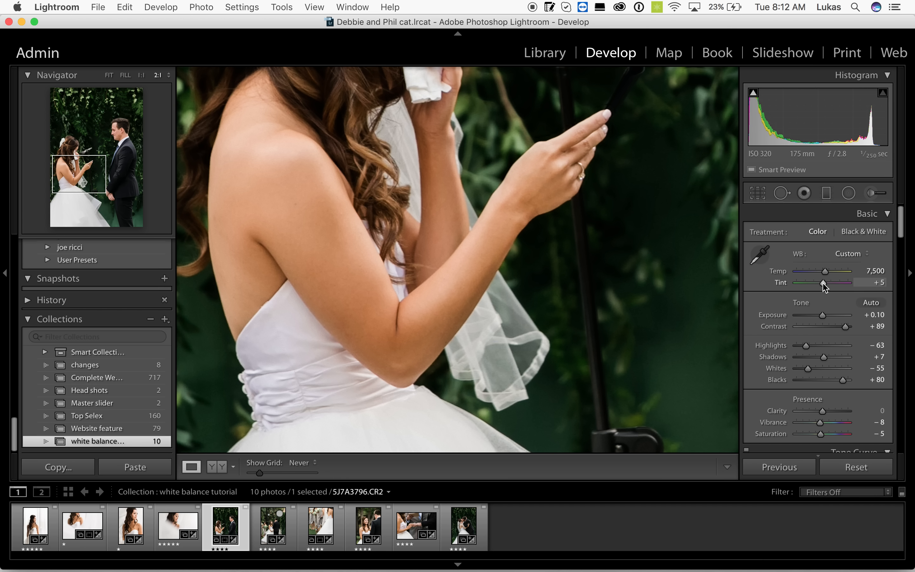
Fine-tune the ceremony photo's Tint to +1 and fit the whole image in view
left_click_drag(824, 282, 822, 283)
left_click(822, 282)
left_click_drag(822, 285, 824, 285)
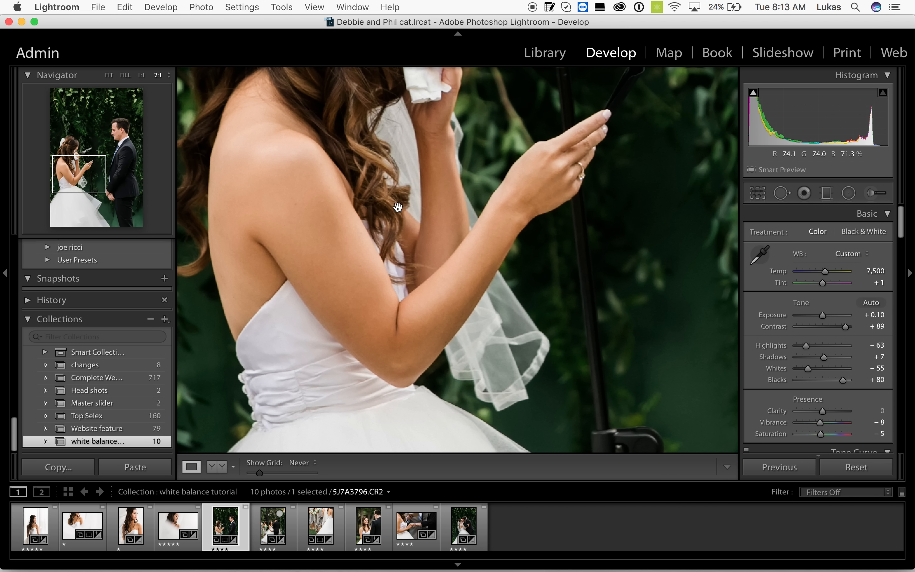
left_click(109, 75)
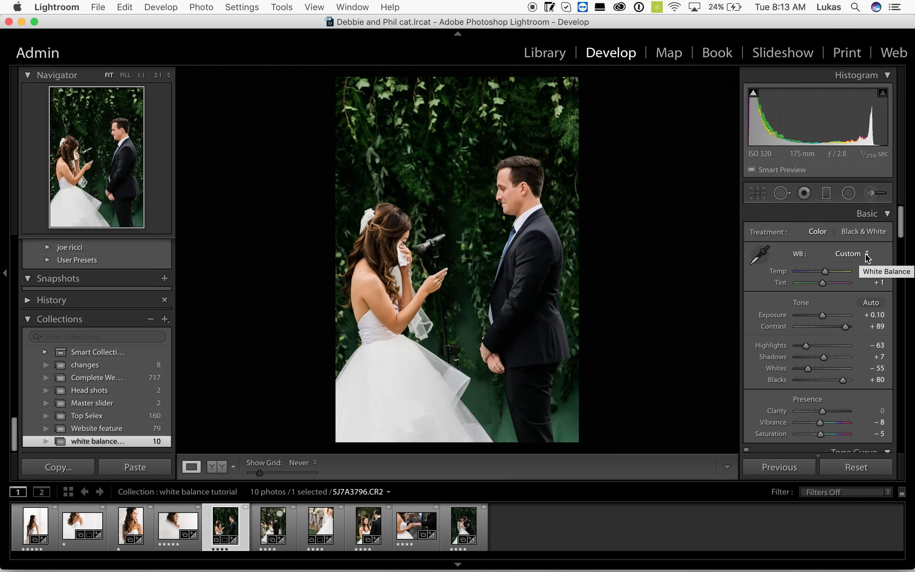
Synchronize only the White Balance from ceremony photo 5J7A3796.CR2 to the five ceremony photos that follow it, through 5J7A3940.CR2
left_click(461, 526, "shift")
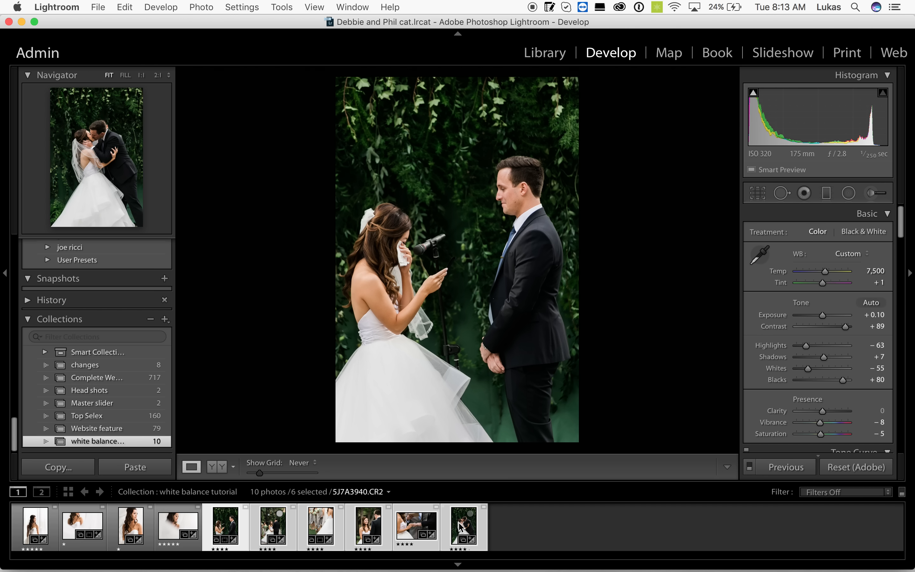
left_click(782, 467)
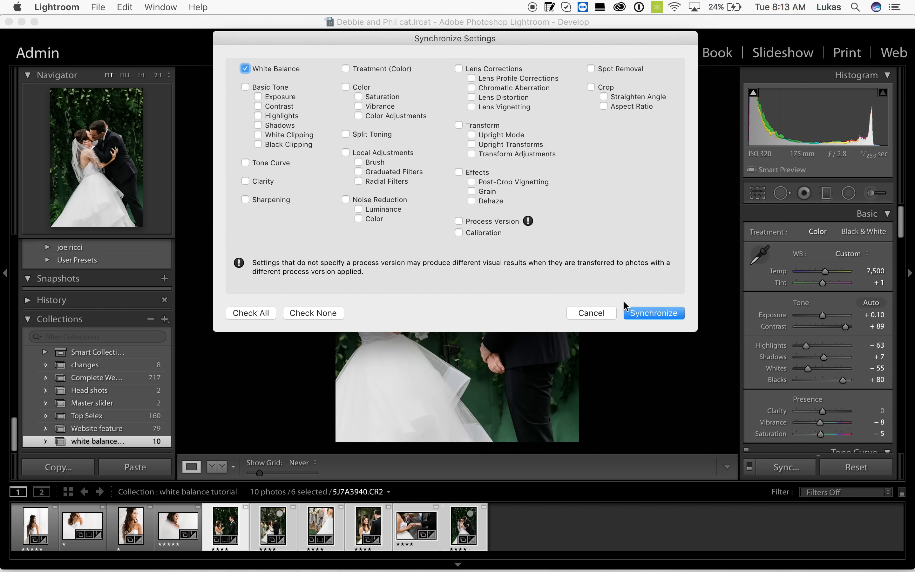
left_click(643, 313)
Review the synced white balance across the six ceremony photos one by one, from 5J7A3796.CR2 to the kiss photo 5J7A3940.CR2
left_click(178, 524)
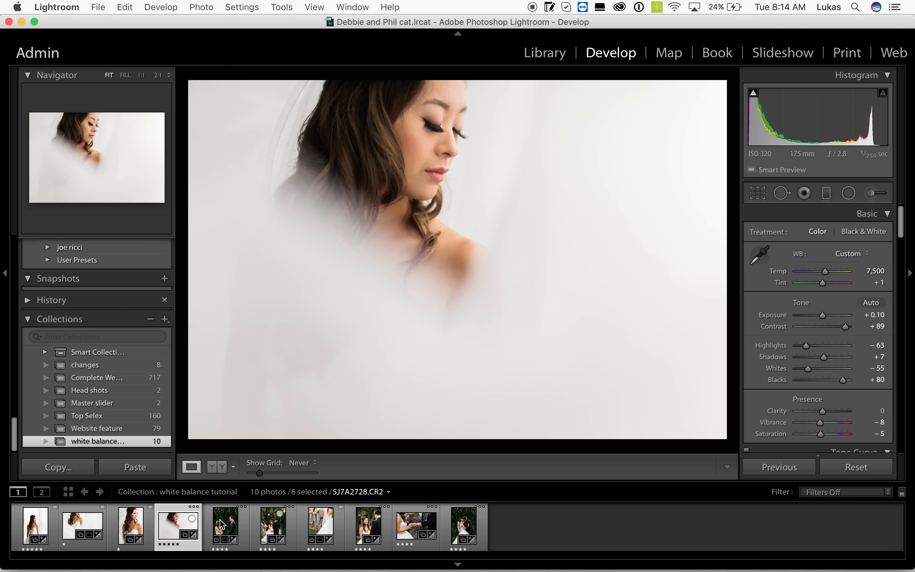
left_click(222, 525)
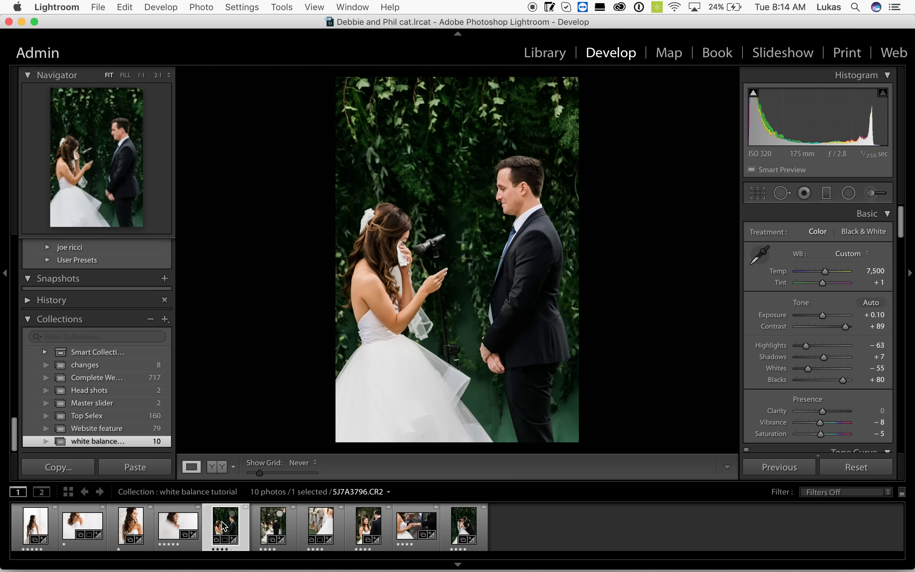
key("Right")
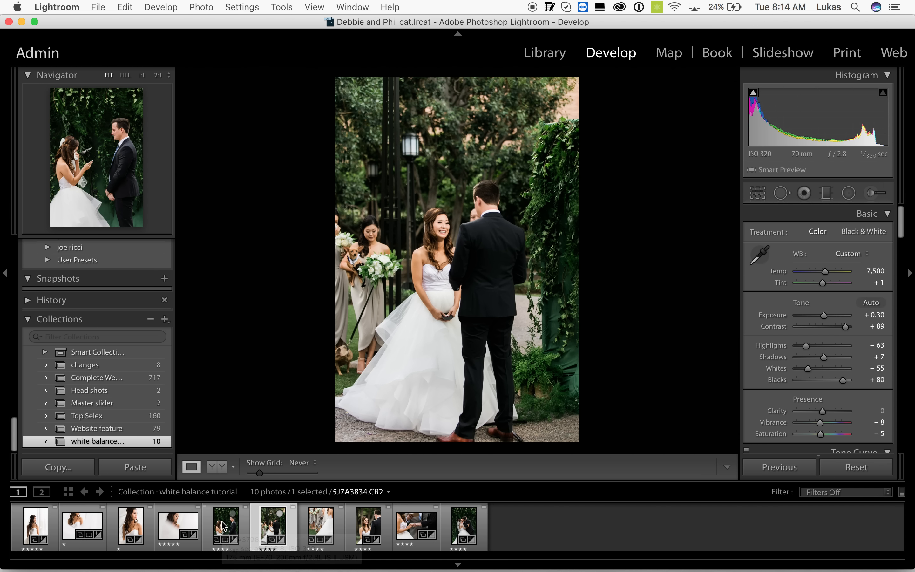
key("Right")
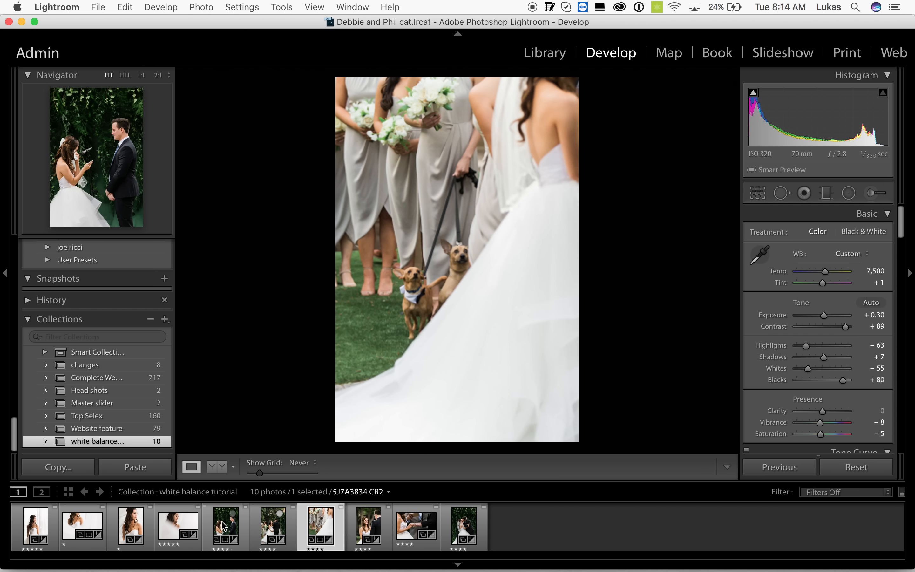
key("Right")
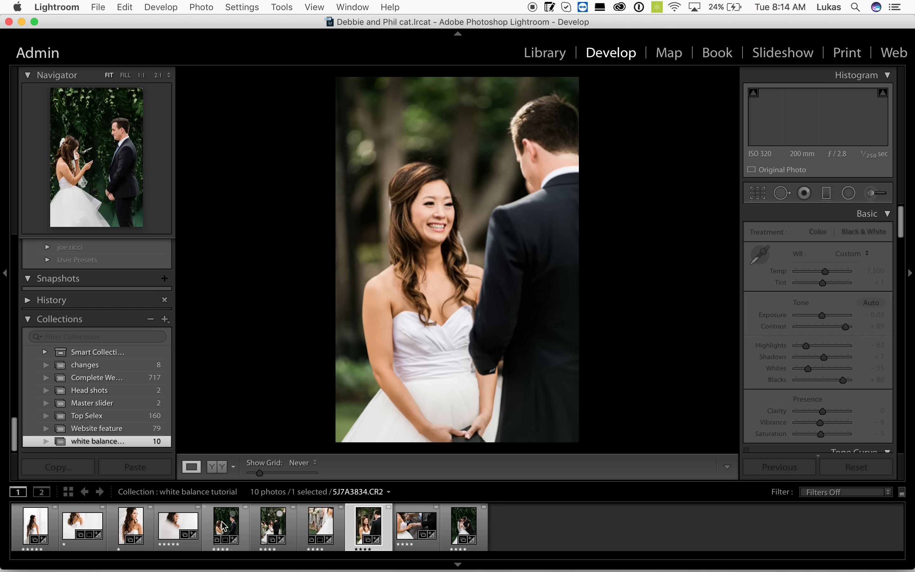
key("Right")
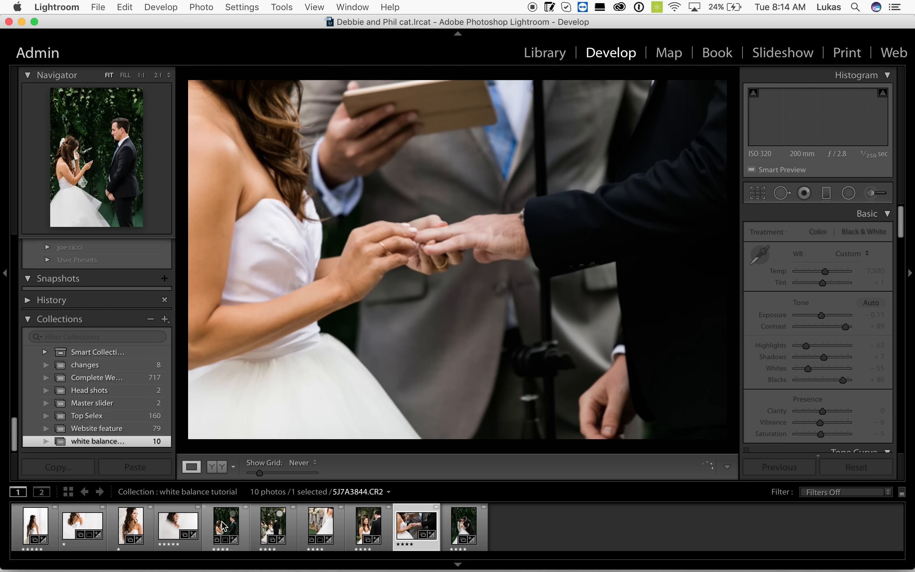
key("Right")
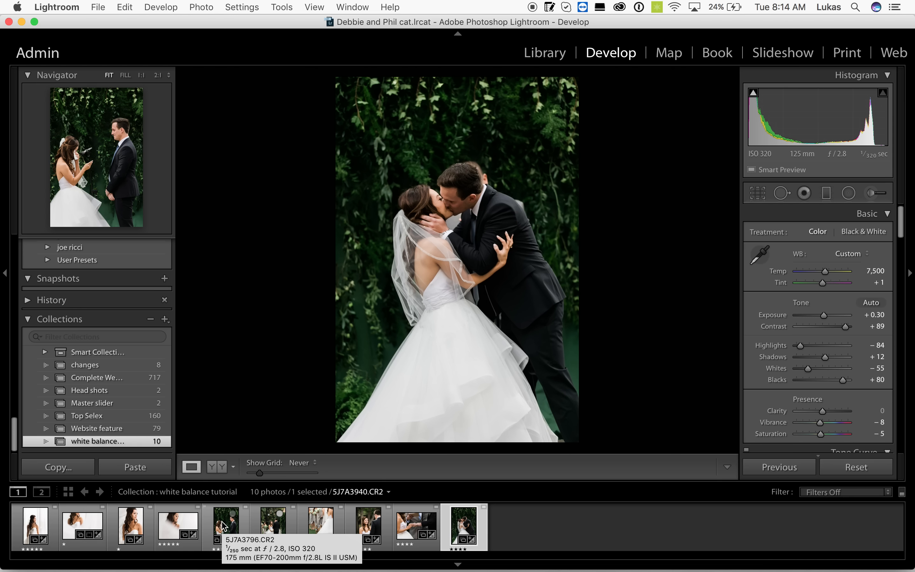
Try the As Shot white balance on the kiss photo 5J7A3940.CR2 for comparison and undo the change
left_click(861, 258)
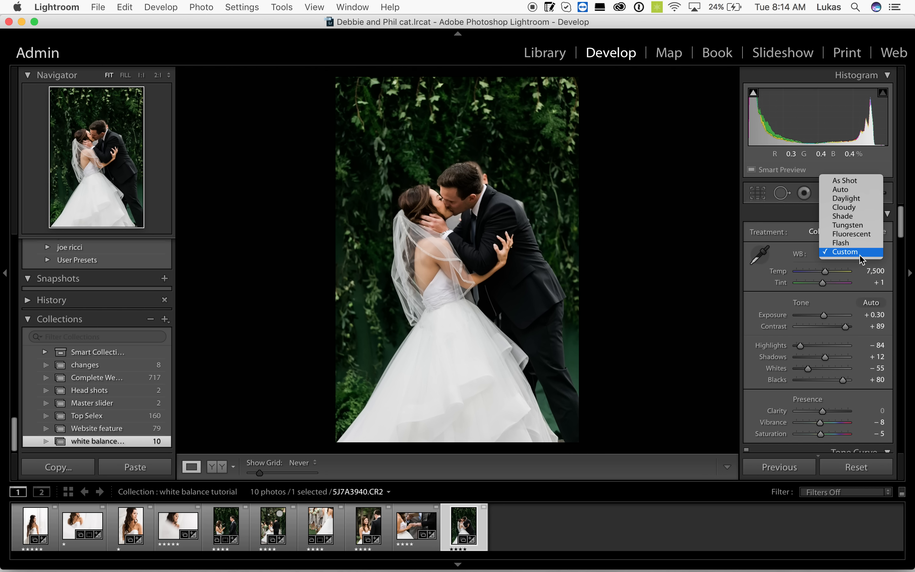
left_click(853, 183)
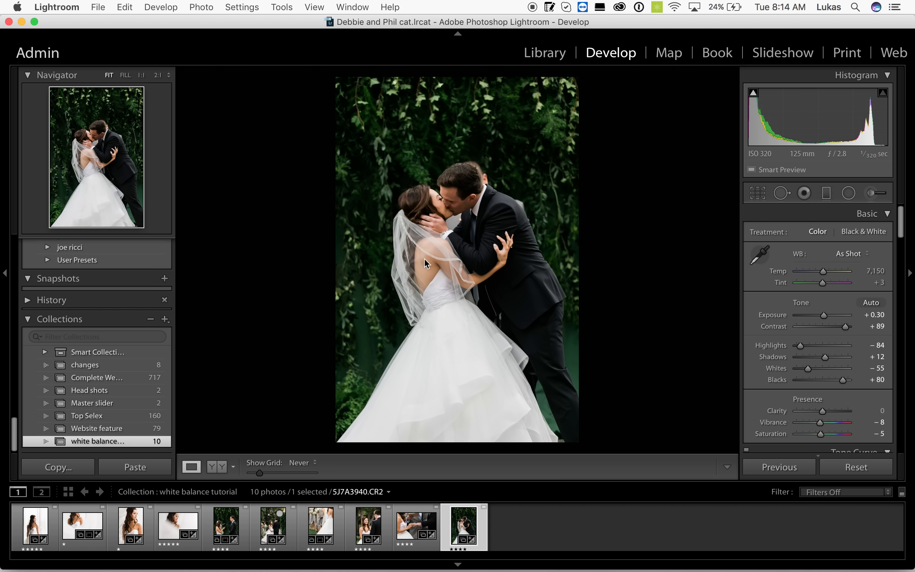
left_click(127, 8)
left_click(144, 23)
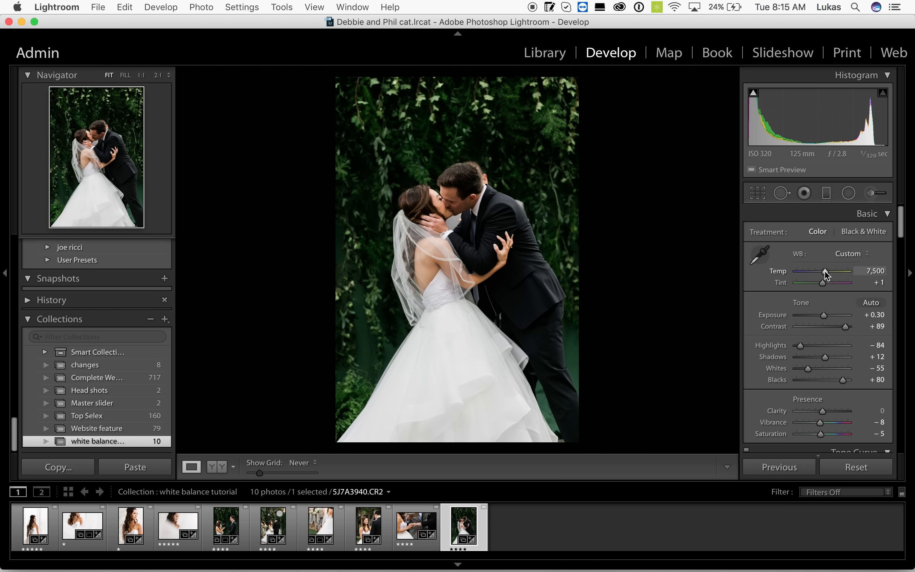
Warm the kiss photo's Temp slightly to about 7,584
left_click_drag(826, 272, 826, 274)
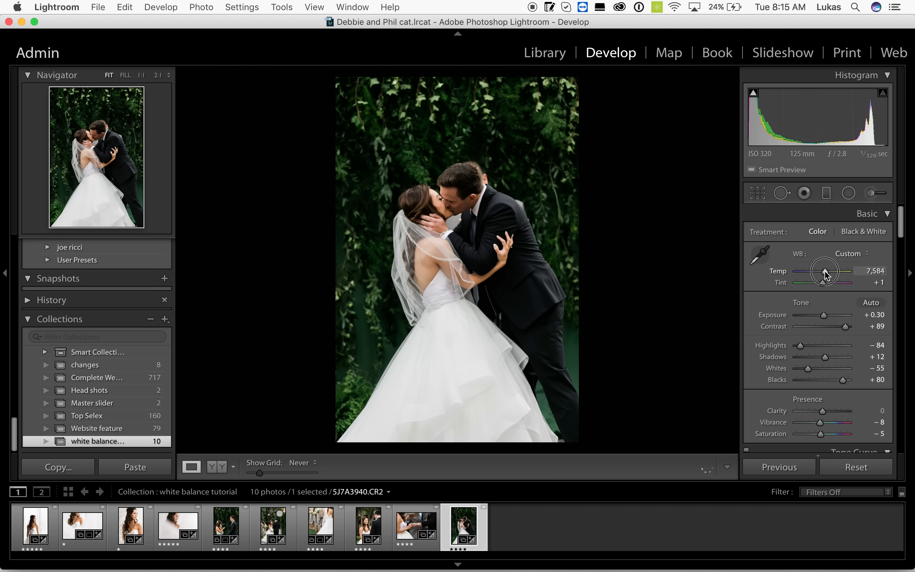